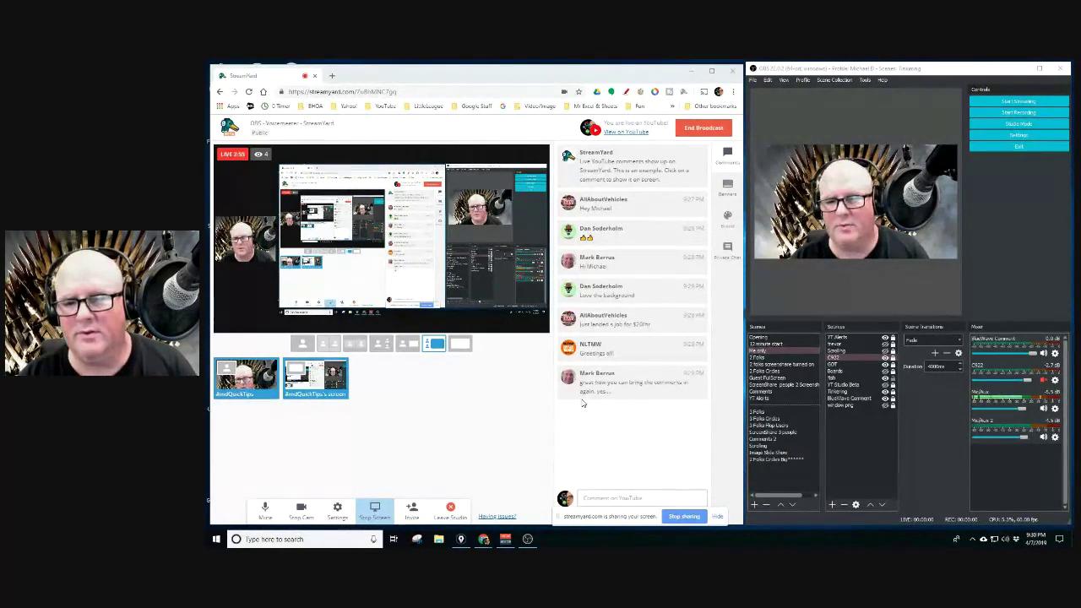
Show the viewer comment about bringing the comments in on the live broadcast, and hide it again.
{"action": "left_click", "coordinate": [628, 387]}
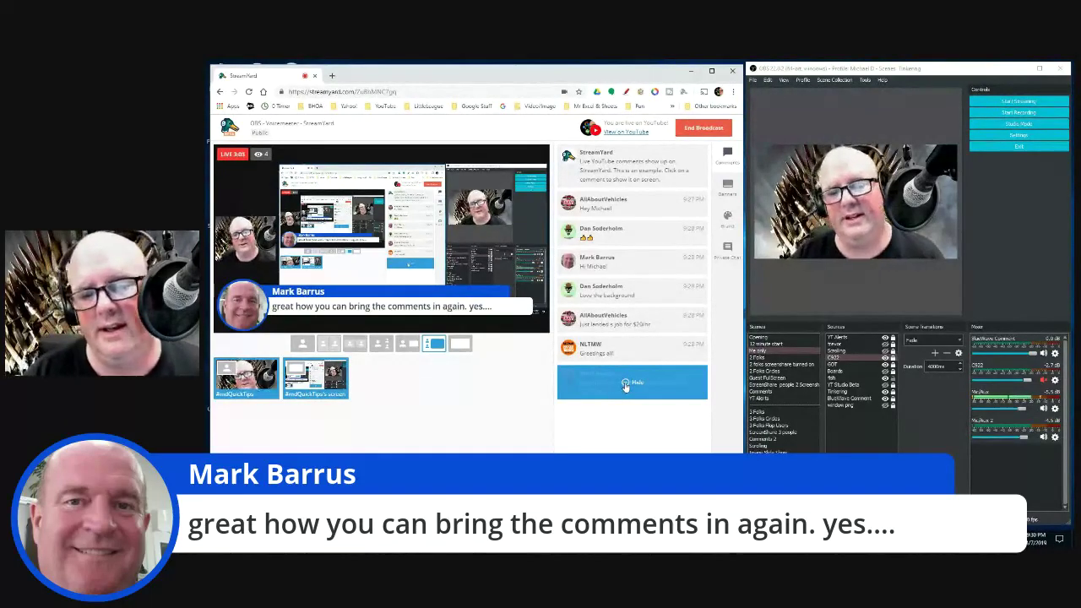
{"action": "left_click", "coordinate": [626, 385]}
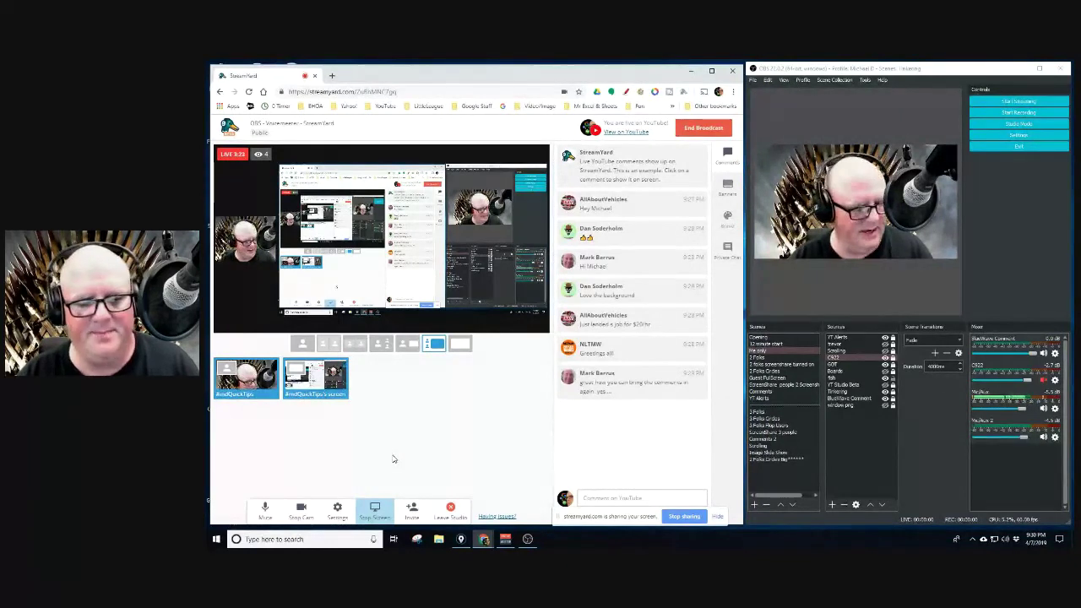
Mark the studio's Settings control with a red arrow, clear the arrow and open the camera and audio settings.
{"action": "left_click_drag", "start_coordinate": [394, 453], "coordinate": [344, 504]}
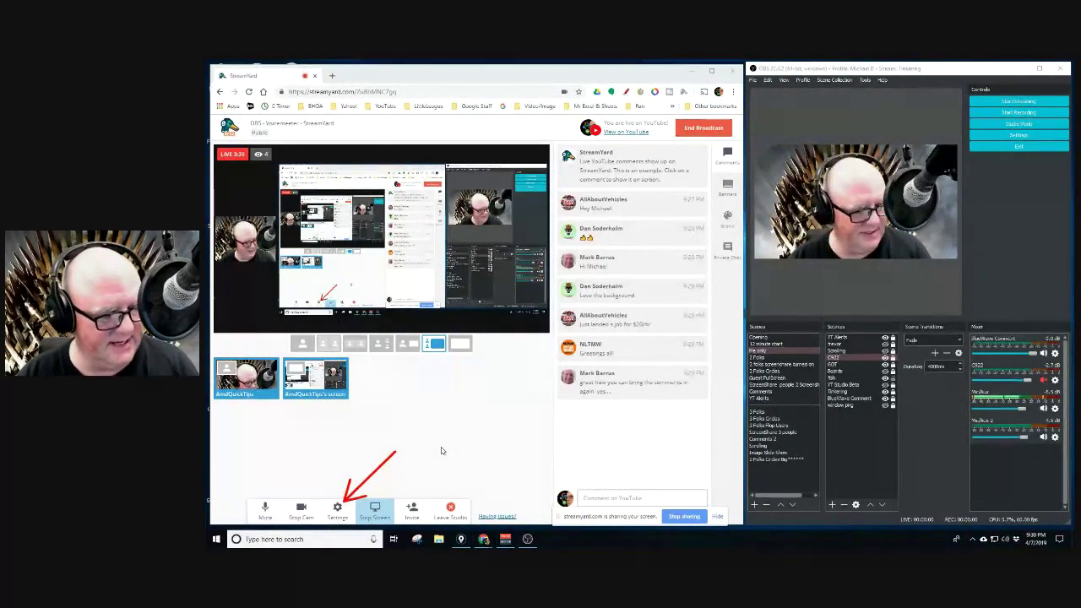
{"action": "key", "text": "Escape"}
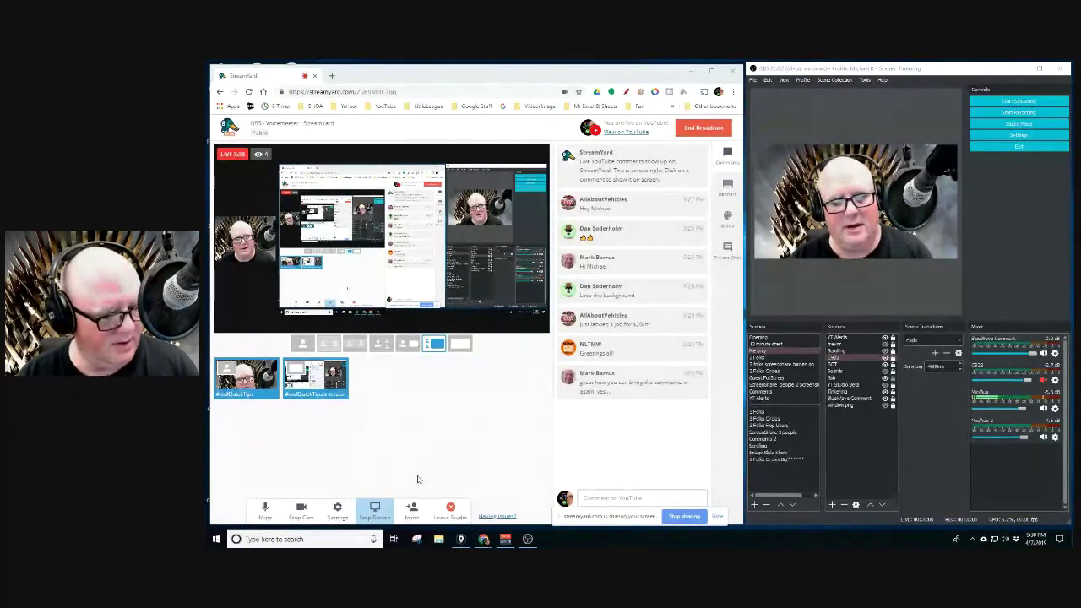
{"action": "left_click", "coordinate": [338, 513]}
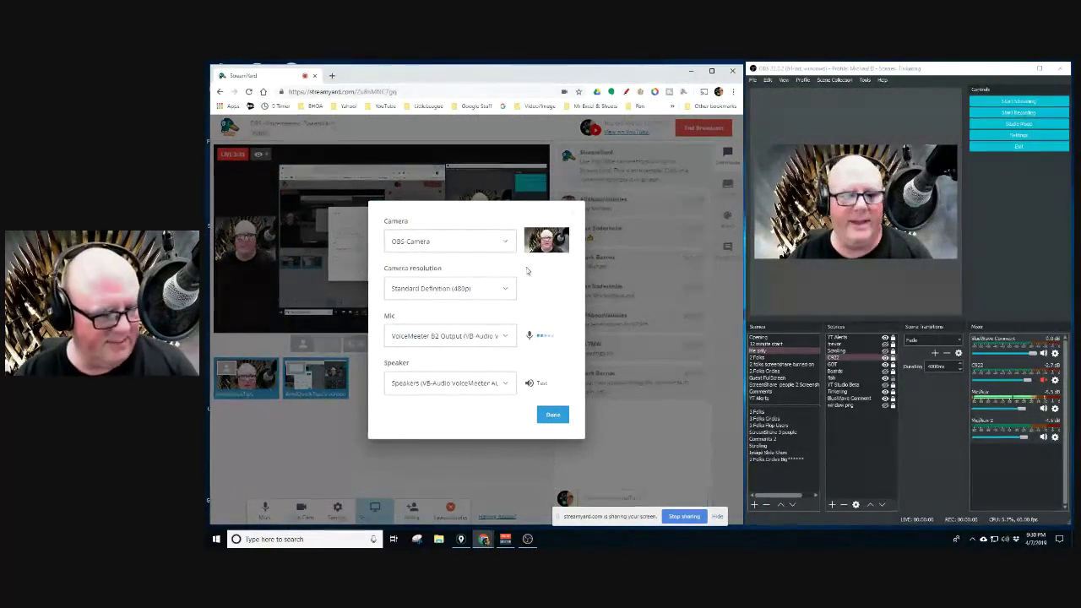
Mark the OBS camera feed in the broadcast preview with a red box and arrows, and link the mic level to the OBS mixer.
{"action": "left_click_drag", "start_coordinate": [501, 212], "coordinate": [490, 222]}
{"action": "left_click", "coordinate": [505, 216]}
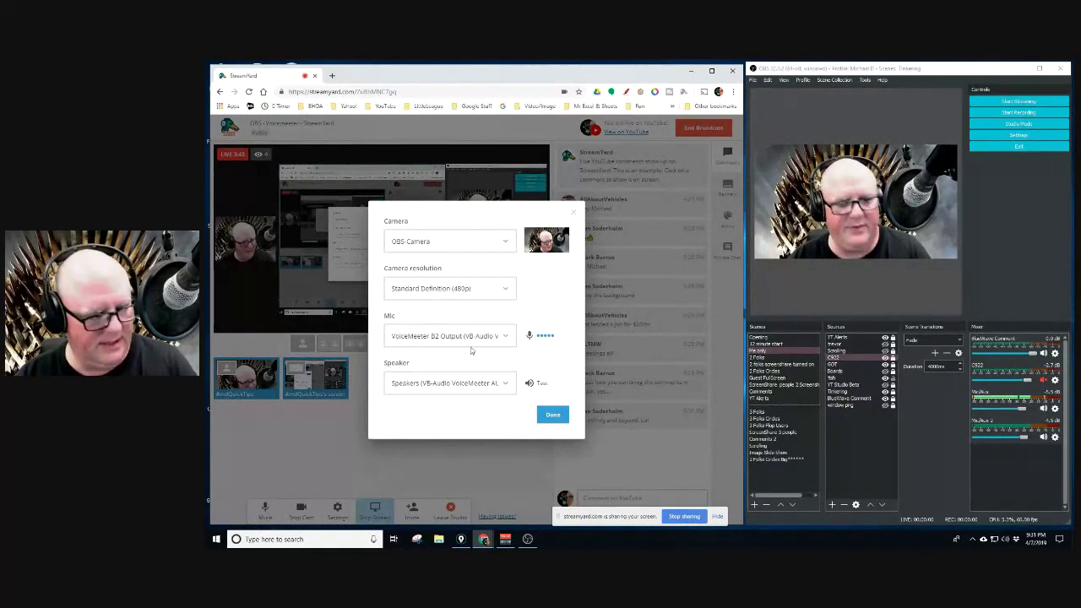
{"action": "left_click", "coordinate": [220, 227]}
{"action": "left_click_drag", "start_coordinate": [220, 226], "coordinate": [276, 269]}
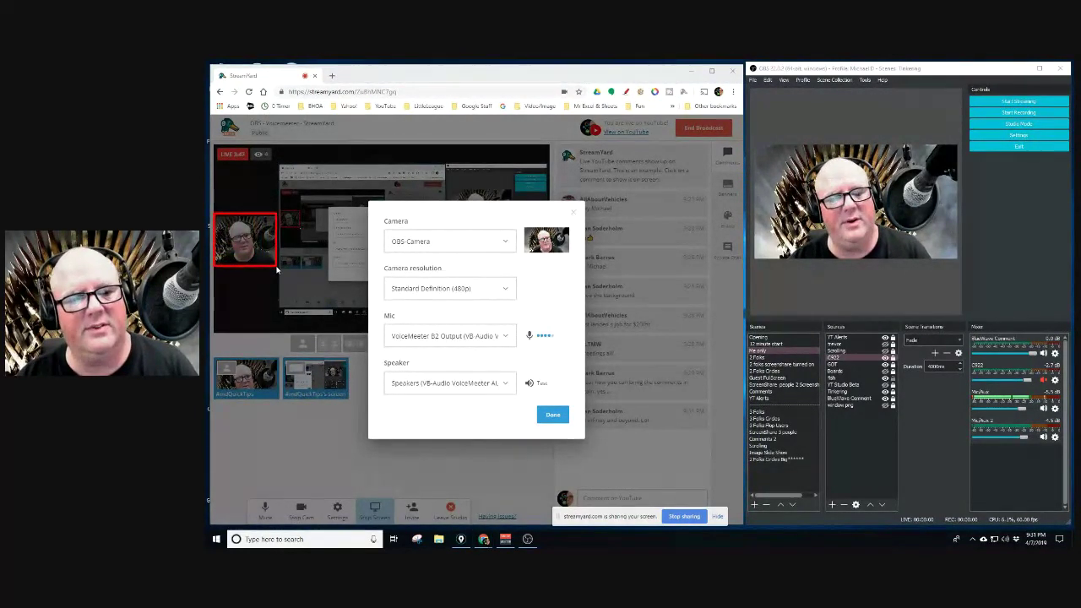
{"action": "left_click_drag", "start_coordinate": [264, 195], "coordinate": [251, 240]}
{"action": "left_click_drag", "start_coordinate": [230, 187], "coordinate": [241, 224]}
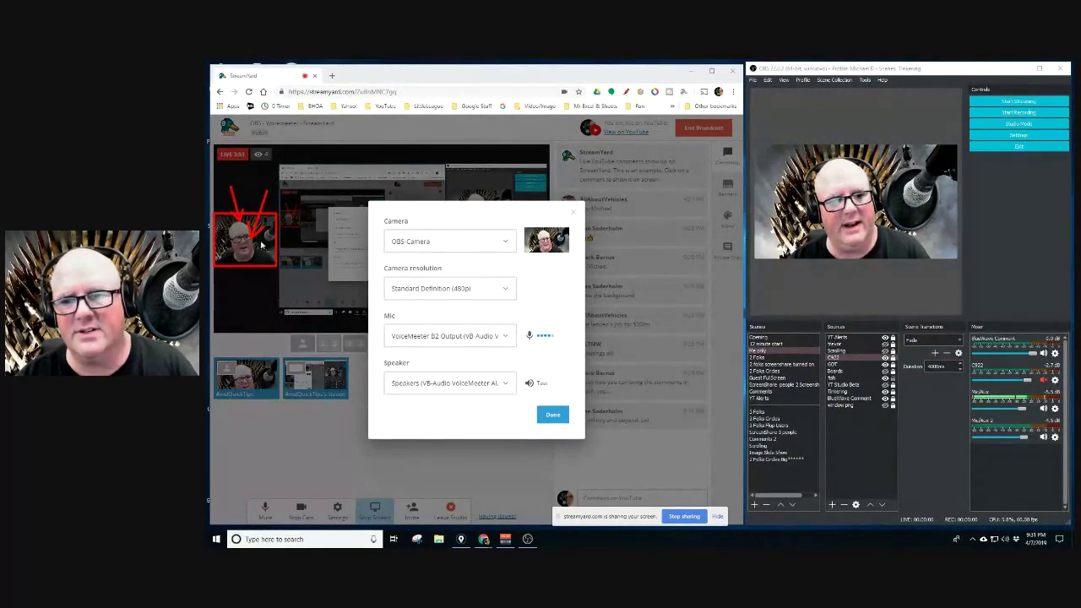
{"action": "left_click_drag", "start_coordinate": [763, 120], "coordinate": [796, 158]}
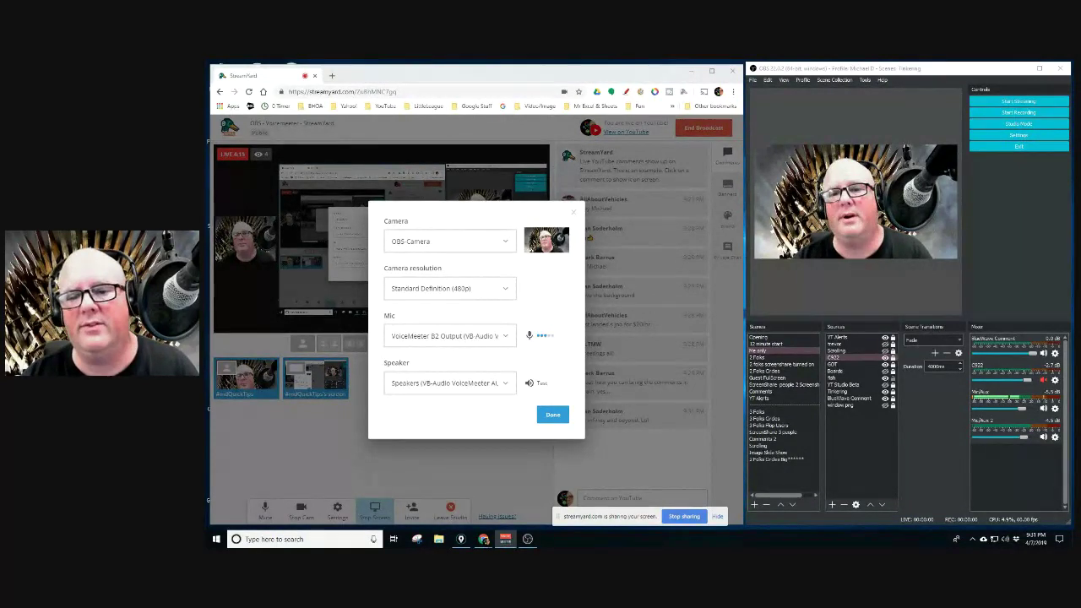
{"action": "left_click_drag", "start_coordinate": [836, 76], "coordinate": [908, 130]}
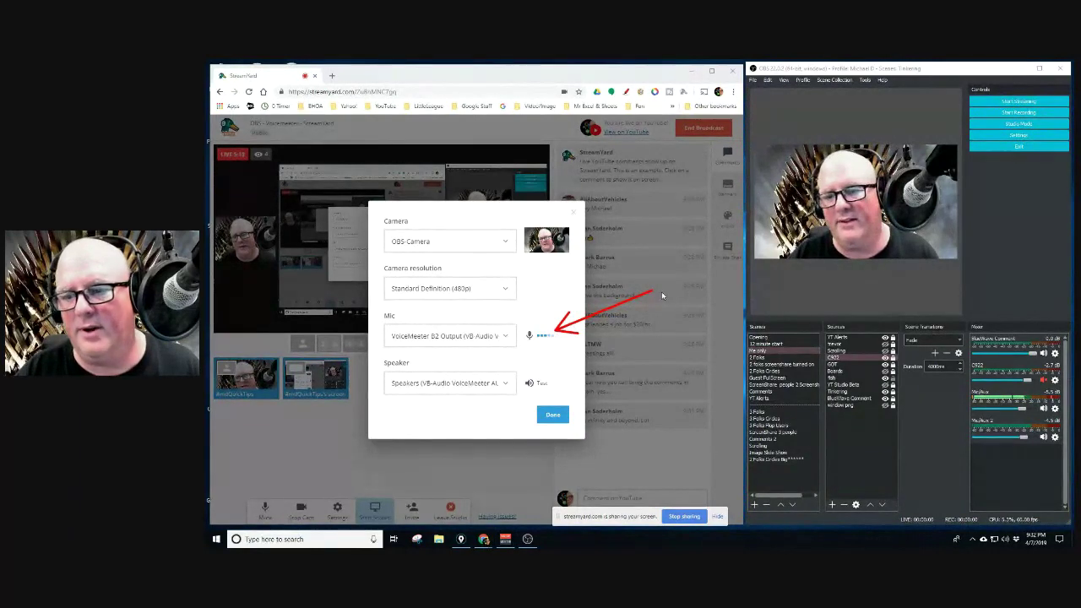
{"action": "left_click_drag", "start_coordinate": [651, 291], "coordinate": [968, 381]}
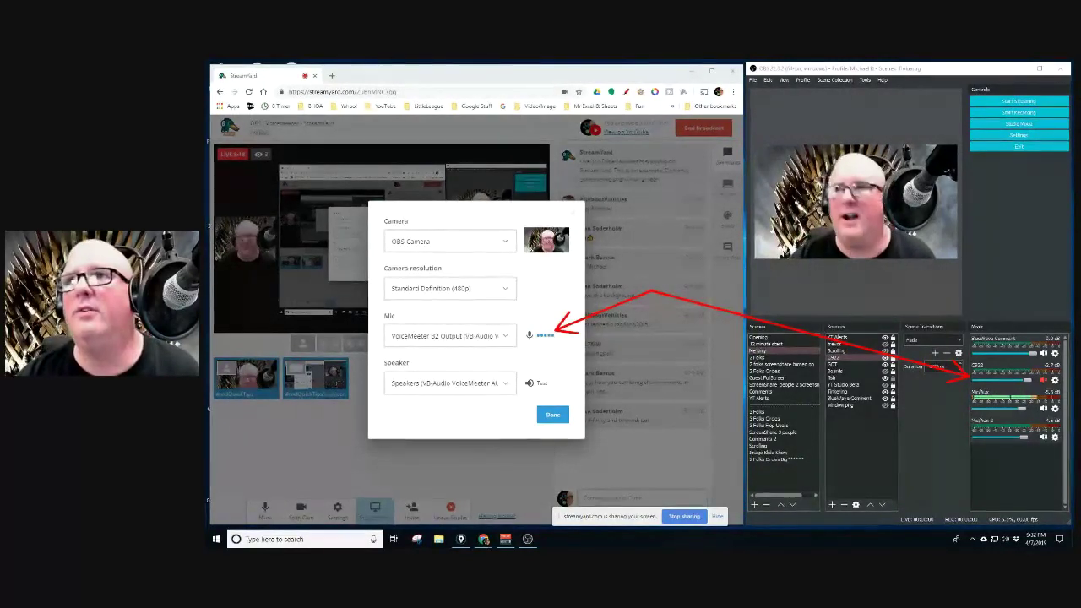
View the audio routing in Voicemeeter Banana, put its window away and close the camera and audio settings.
{"action": "left_click", "coordinate": [505, 539]}
{"action": "left_click_drag", "start_coordinate": [788, 137], "coordinate": [901, 79]}
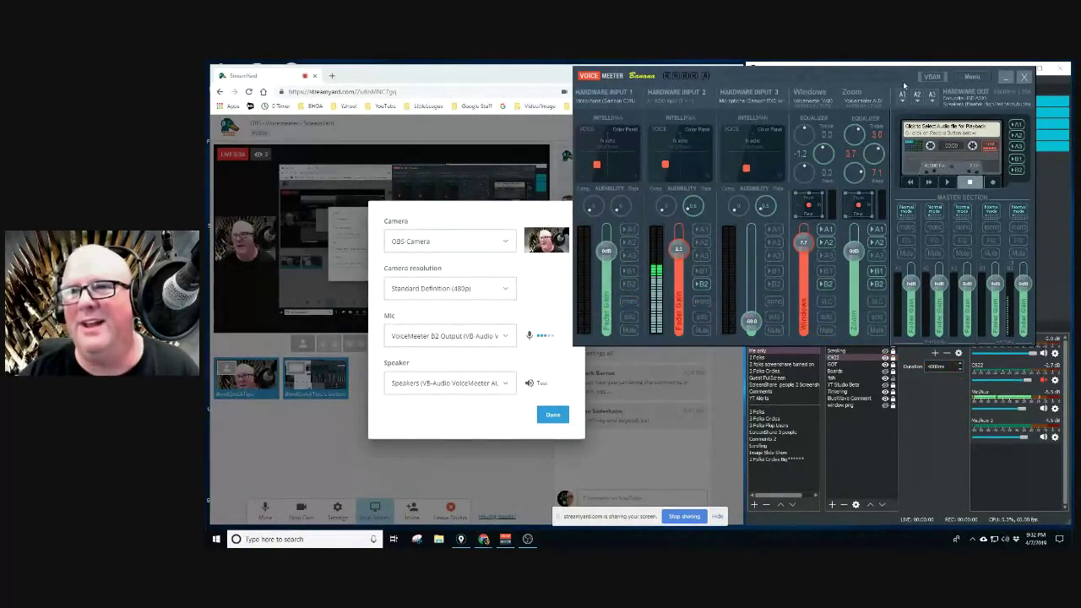
{"action": "left_click", "coordinate": [505, 538]}
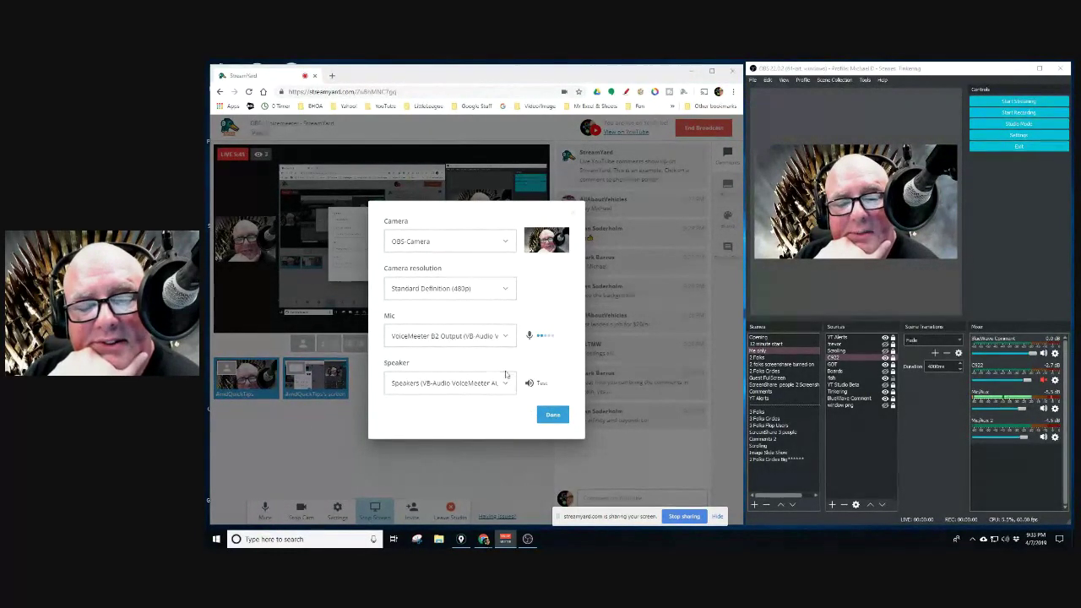
{"action": "left_click", "coordinate": [553, 416]}
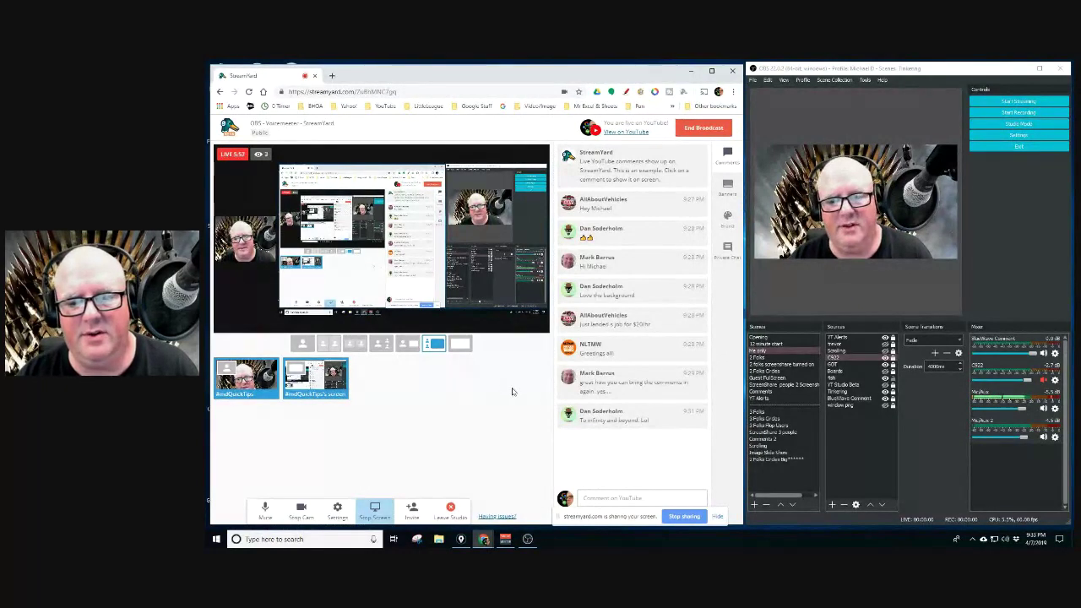
Show the viewer comment "To infinity and beyond. Lol" on the live broadcast, and hide it again.
{"action": "left_click", "coordinate": [625, 417]}
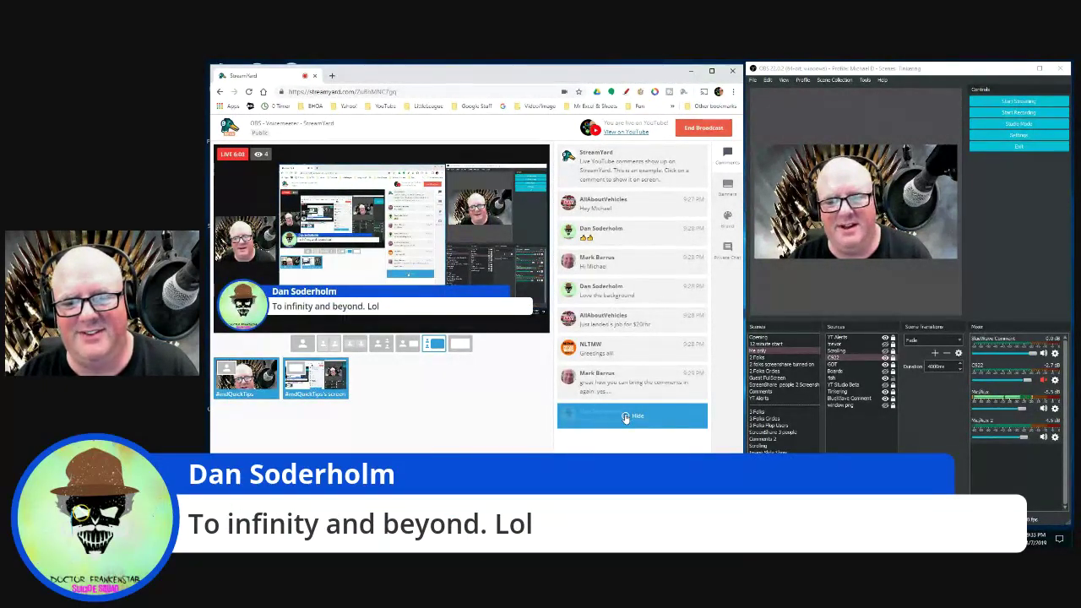
{"action": "left_click", "coordinate": [625, 417]}
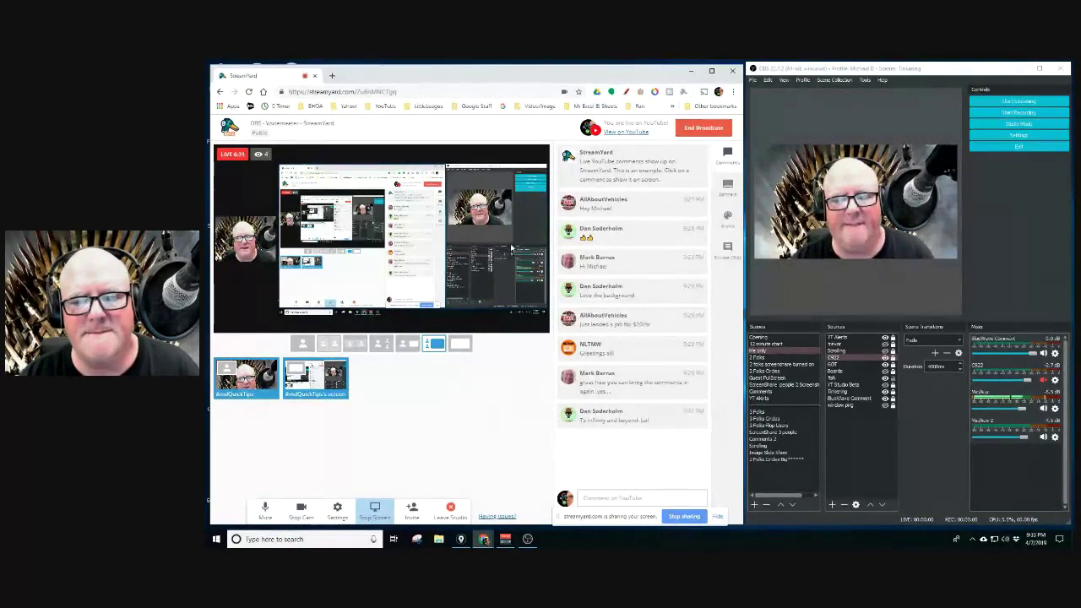
Switch OBS to the "2 Folks Circles" scene and draw arrows to the OBS preview and the broadcast's camera feed.
{"action": "left_click", "coordinate": [777, 372]}
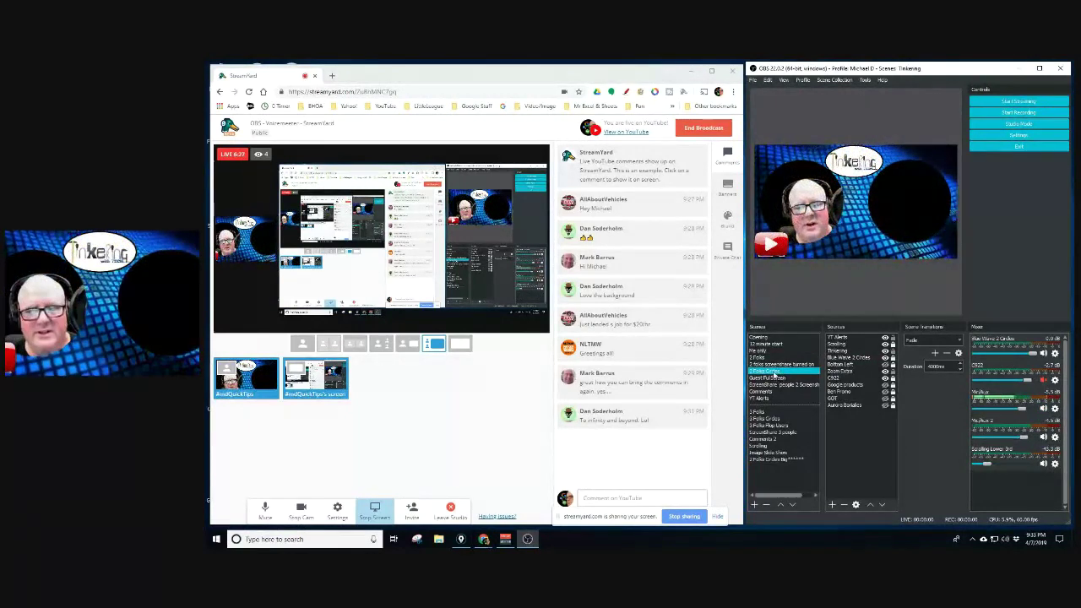
{"action": "mouse_move", "coordinate": [688, 399]}
{"action": "left_click", "coordinate": [663, 382]}
{"action": "left_click_drag", "start_coordinate": [542, 355], "coordinate": [838, 244]}
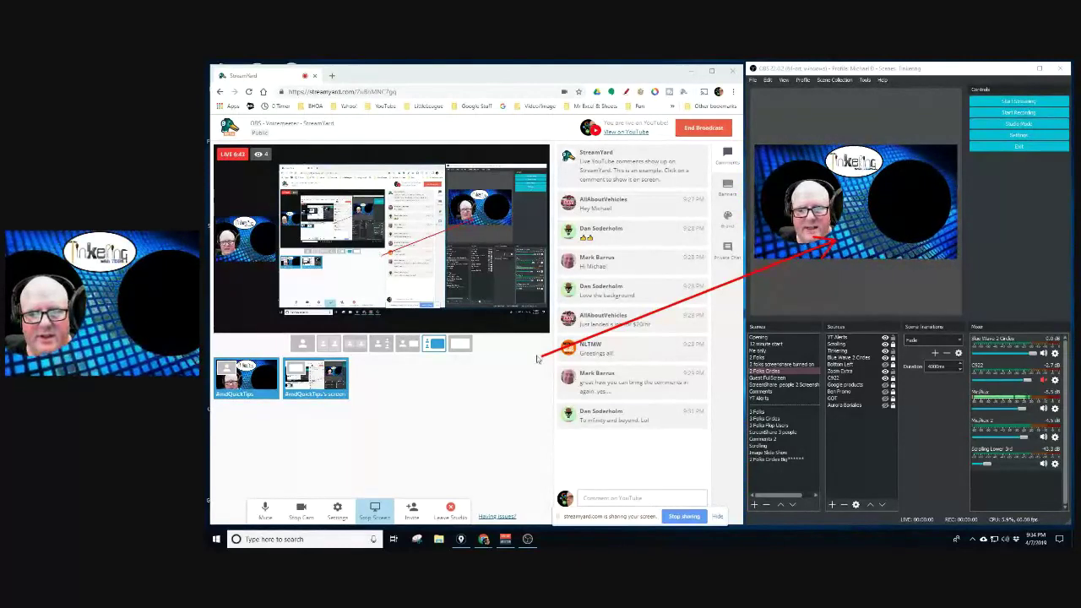
{"action": "left_click_drag", "start_coordinate": [541, 361], "coordinate": [257, 266]}
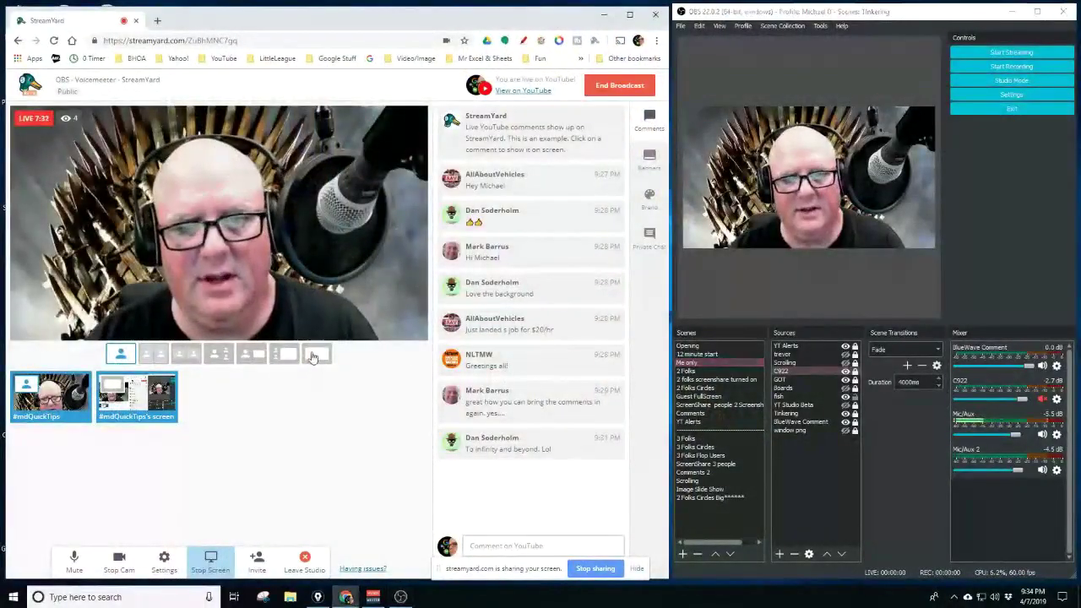
Switch the broadcast layout to the shared screen alone and point out where OBS offers the VirtualCam tool.
{"action": "left_click", "coordinate": [315, 355]}
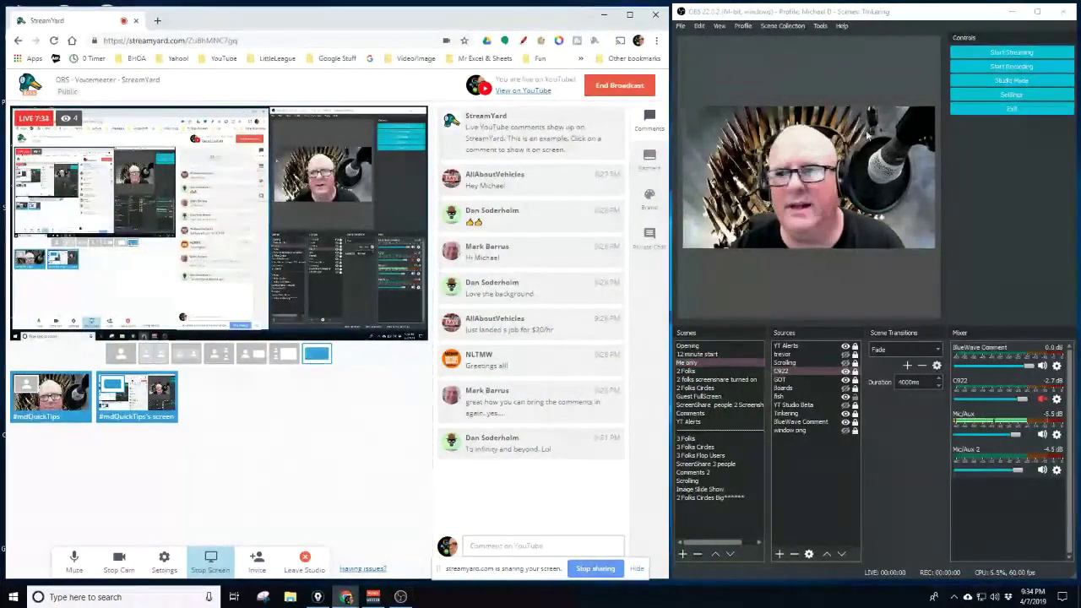
{"action": "left_click", "coordinate": [820, 26]}
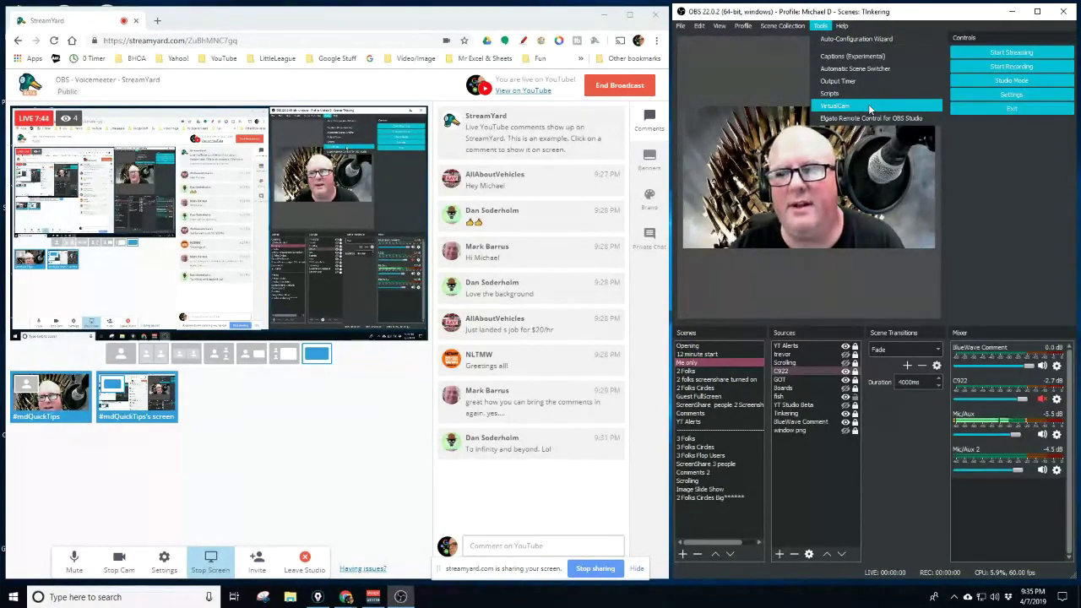
{"action": "key", "text": "Escape"}
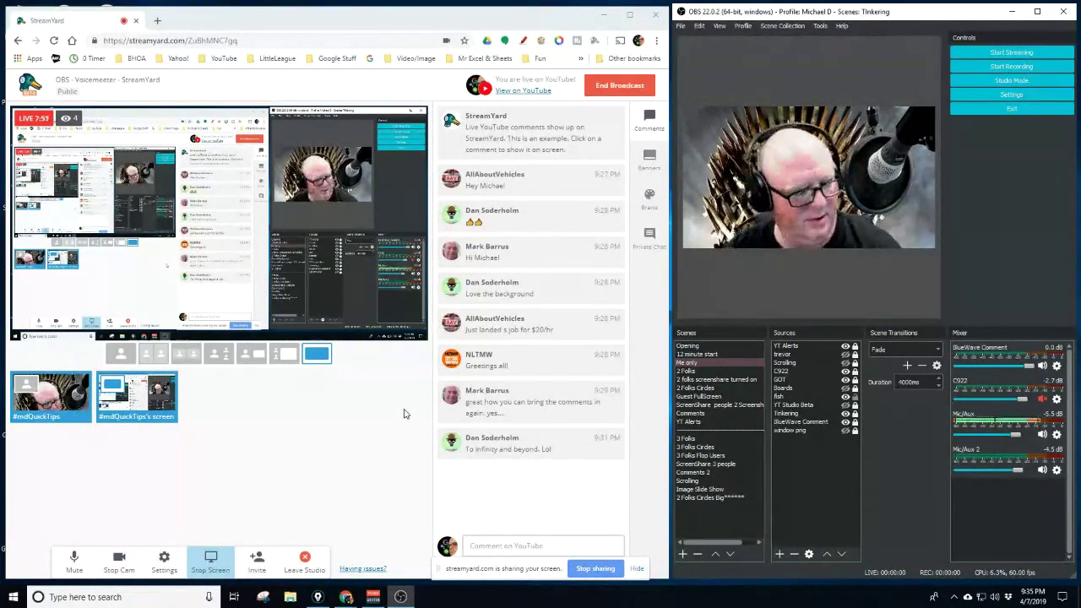
{"action": "left_click_drag", "start_coordinate": [303, 435], "coordinate": [328, 125]}
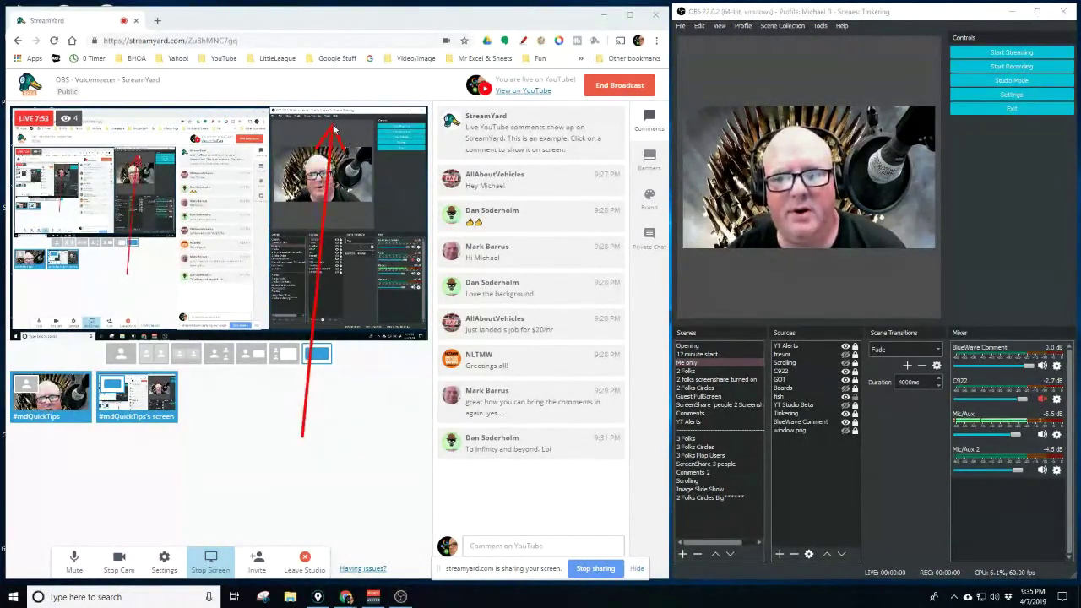
{"action": "left_click", "coordinate": [822, 29]}
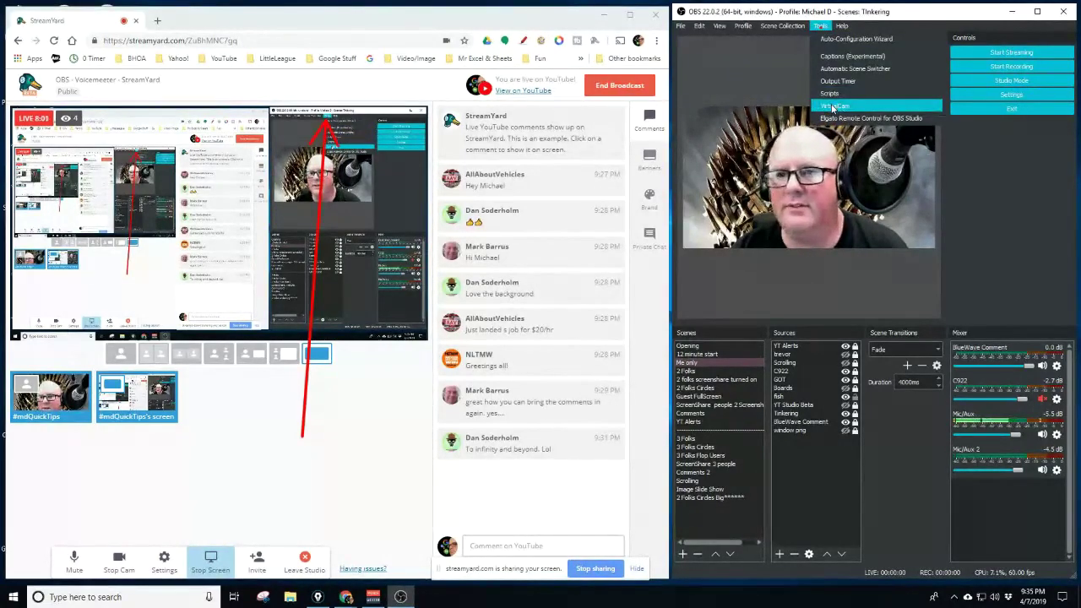
{"action": "left_click", "coordinate": [393, 417]}
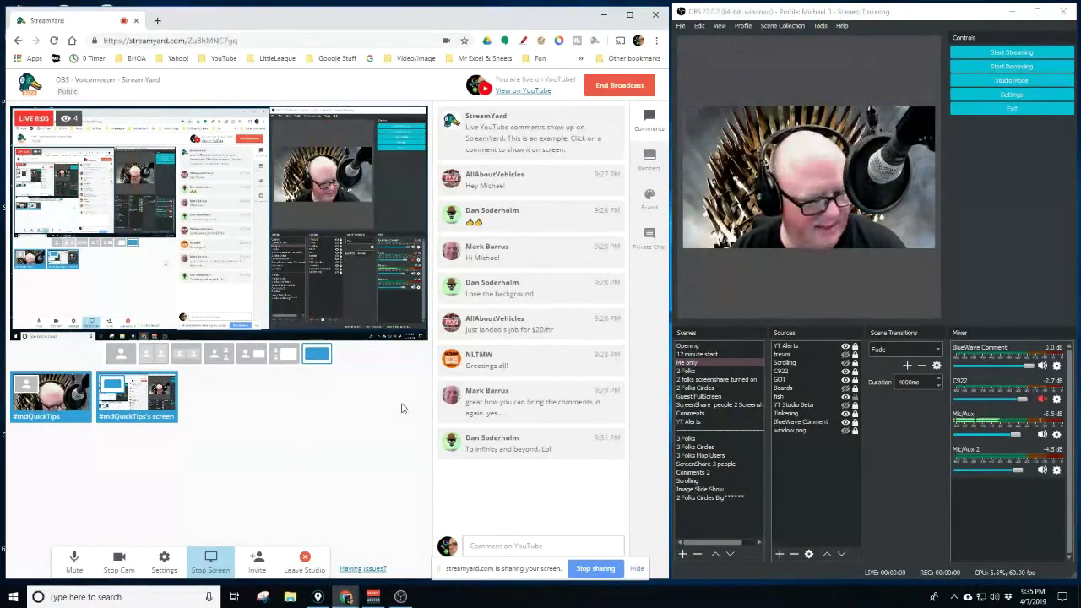